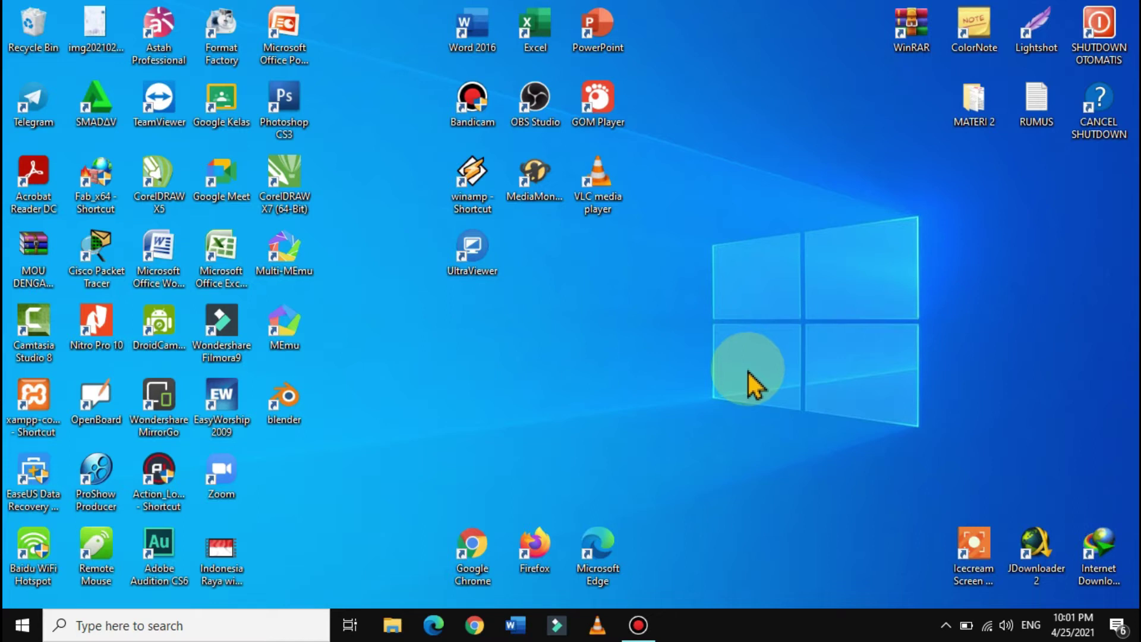
# Open Google Chrome, search Google for AUDACITY and open the official audacityteam.org website
pyautogui.doubleClick(483, 540)
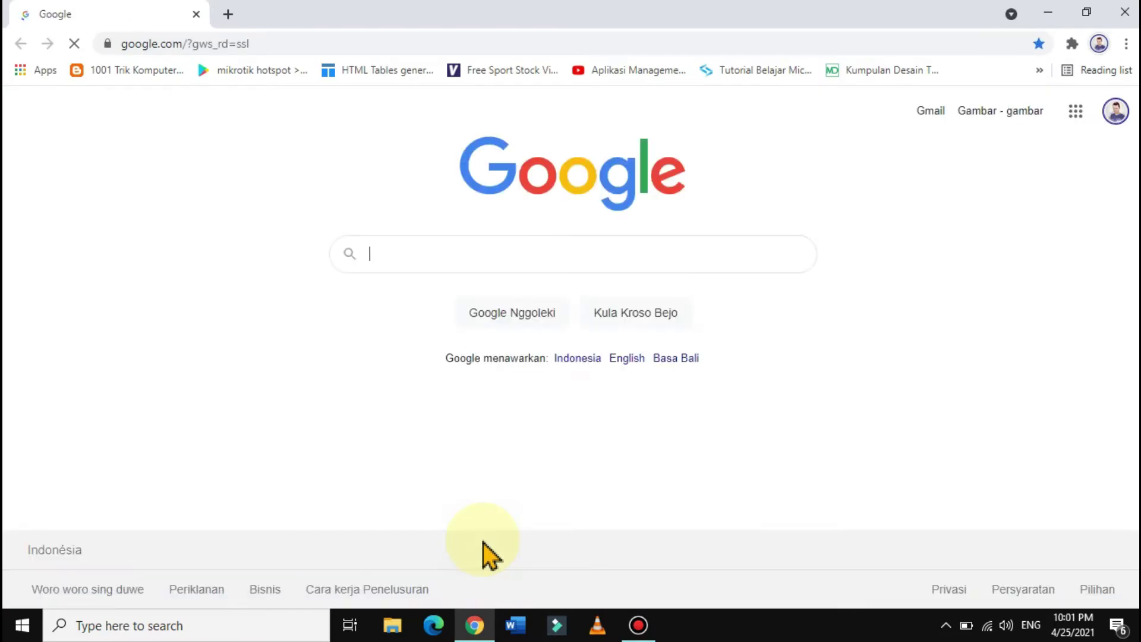
pyautogui.click(649, 255)
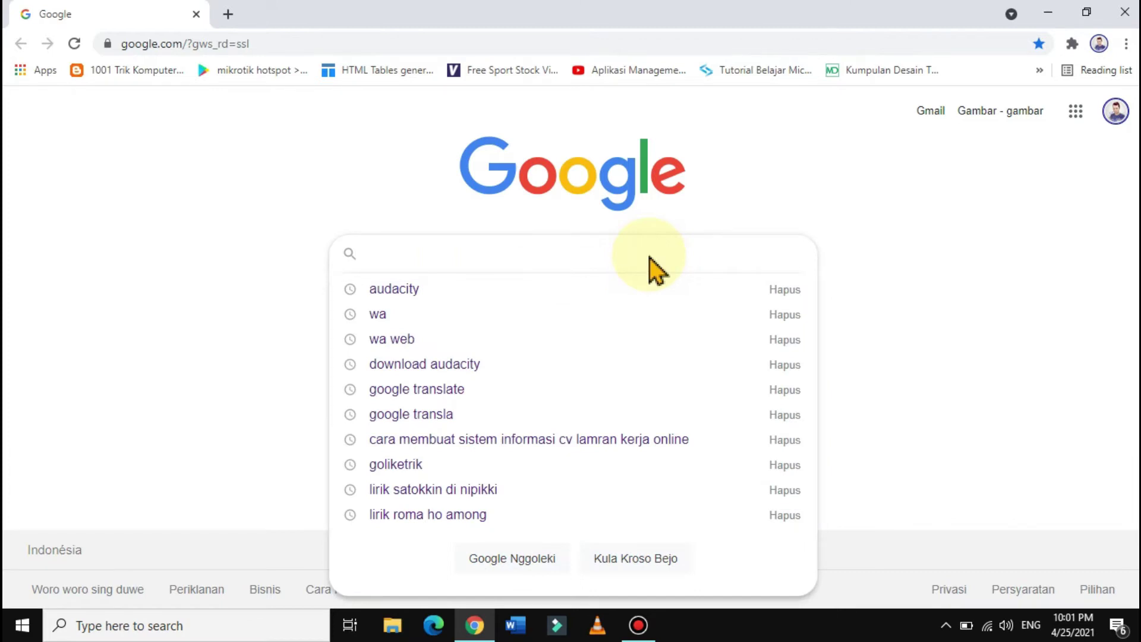
pyautogui.write('AUDACITY')
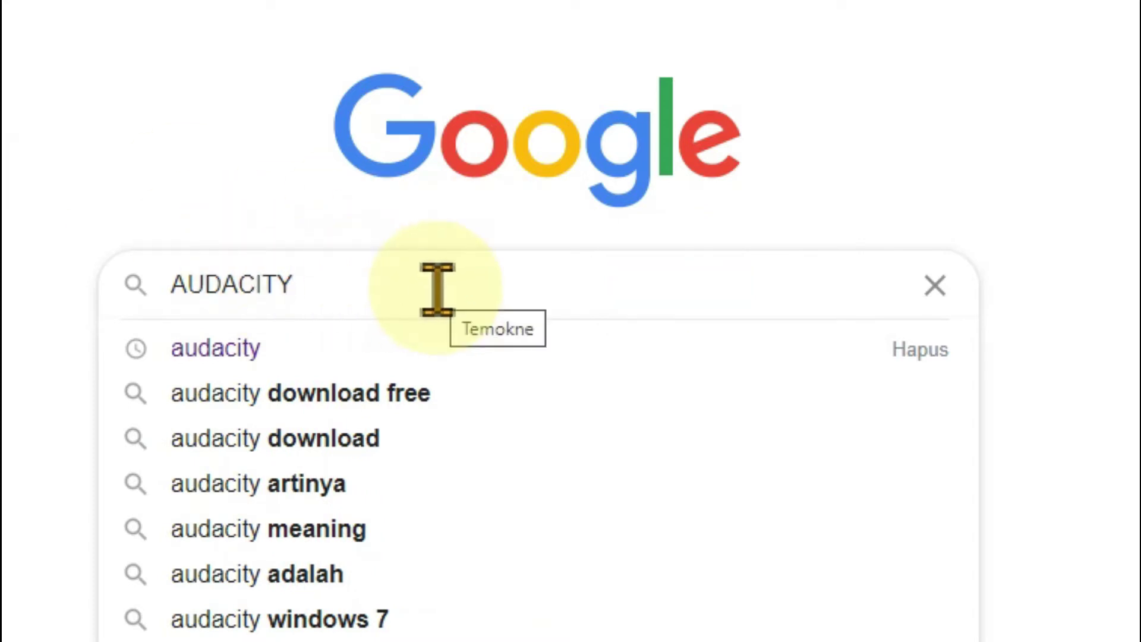
pyautogui.press('Return')
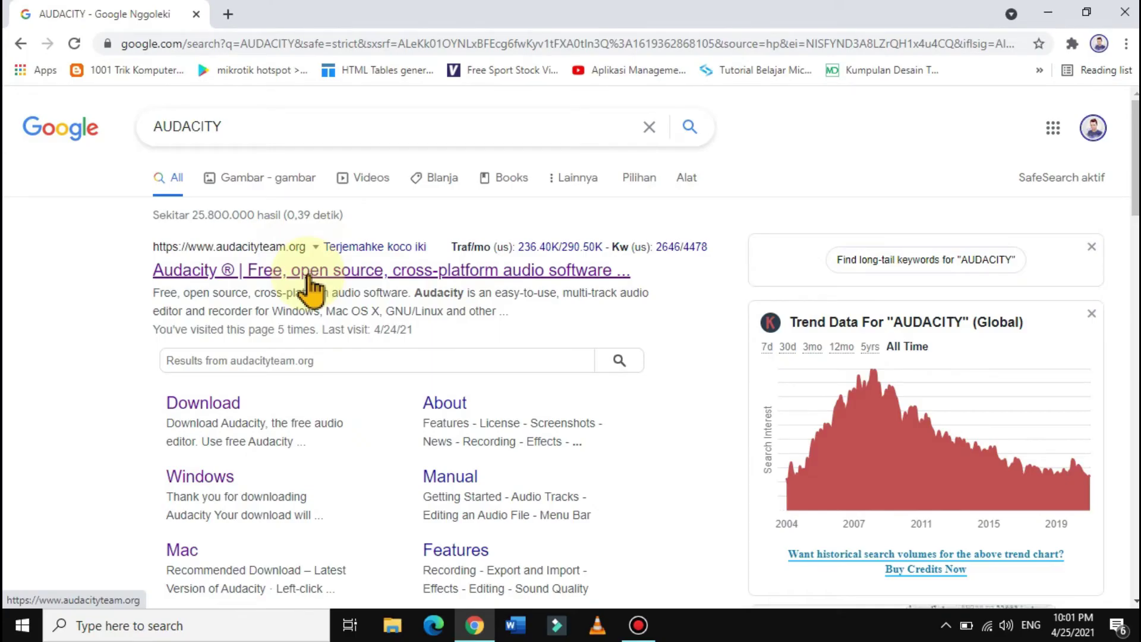
pyautogui.click(308, 275)
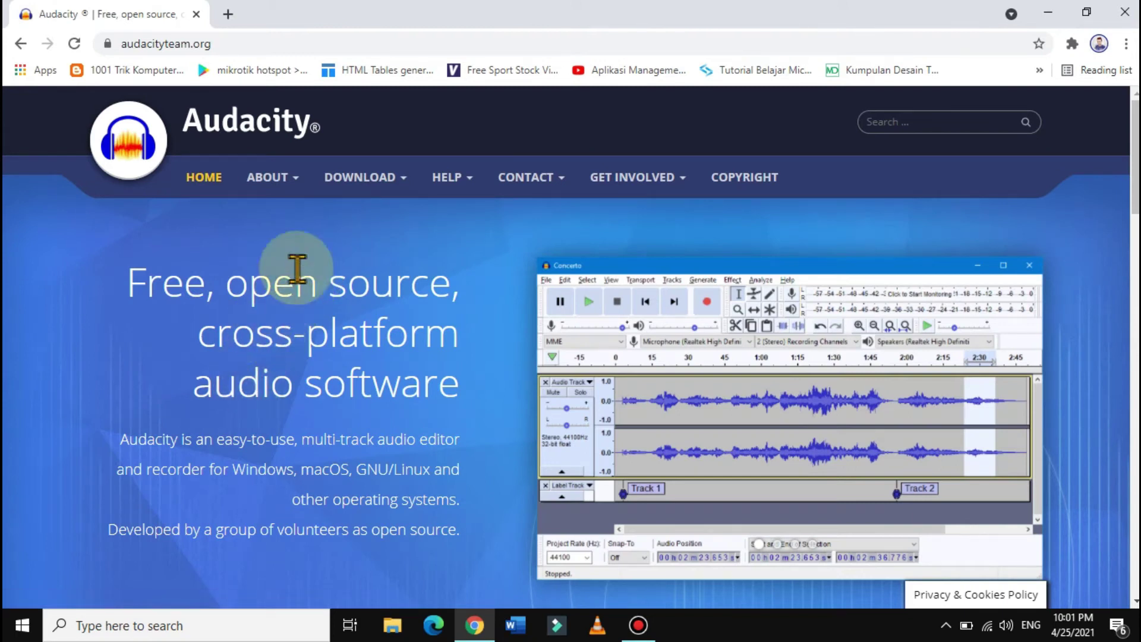
# Download the Audacity for Windows installer and save it as audacity-win-3.0.2 in the Downloads folder
pyautogui.click(334, 182)
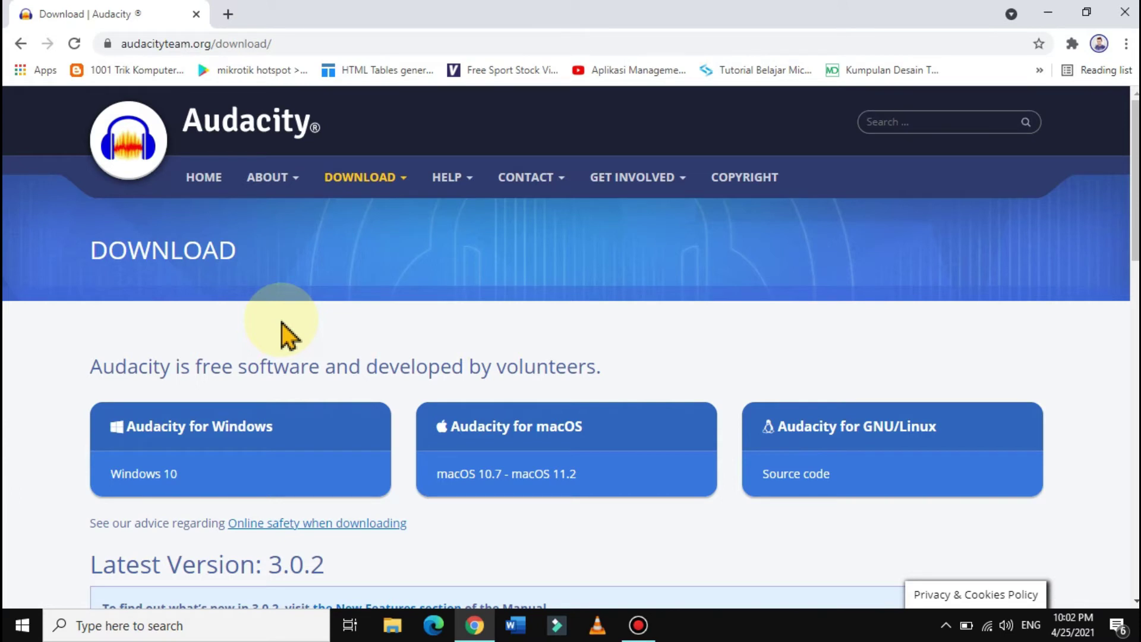
pyautogui.click(245, 440)
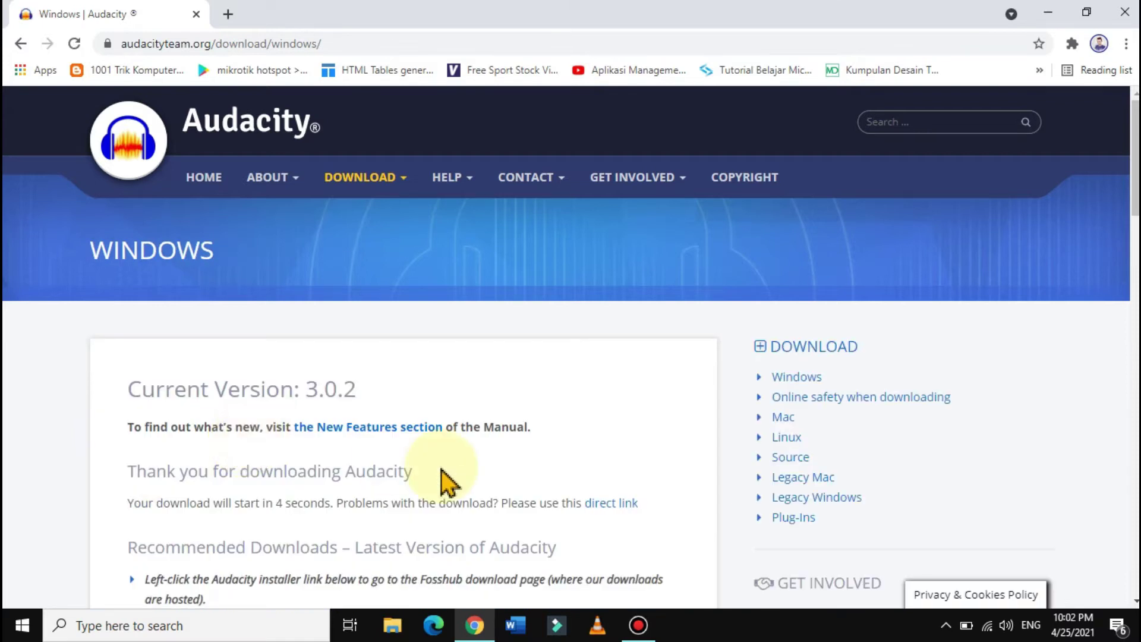
pyautogui.scroll(-1, 447, 479)
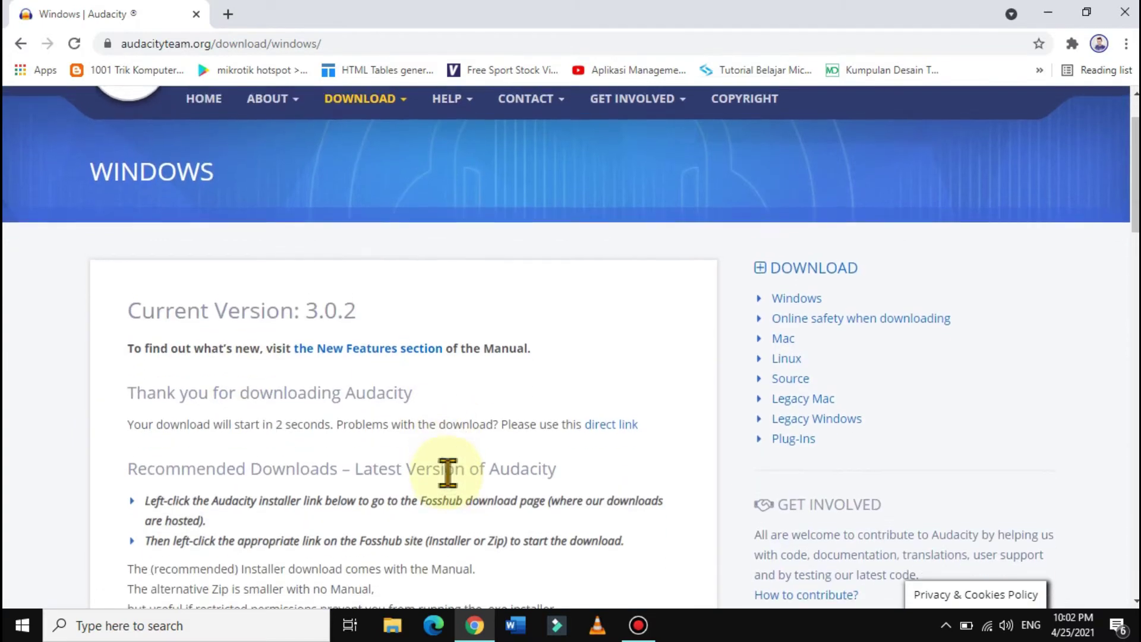
pyautogui.scroll(1, 449, 469)
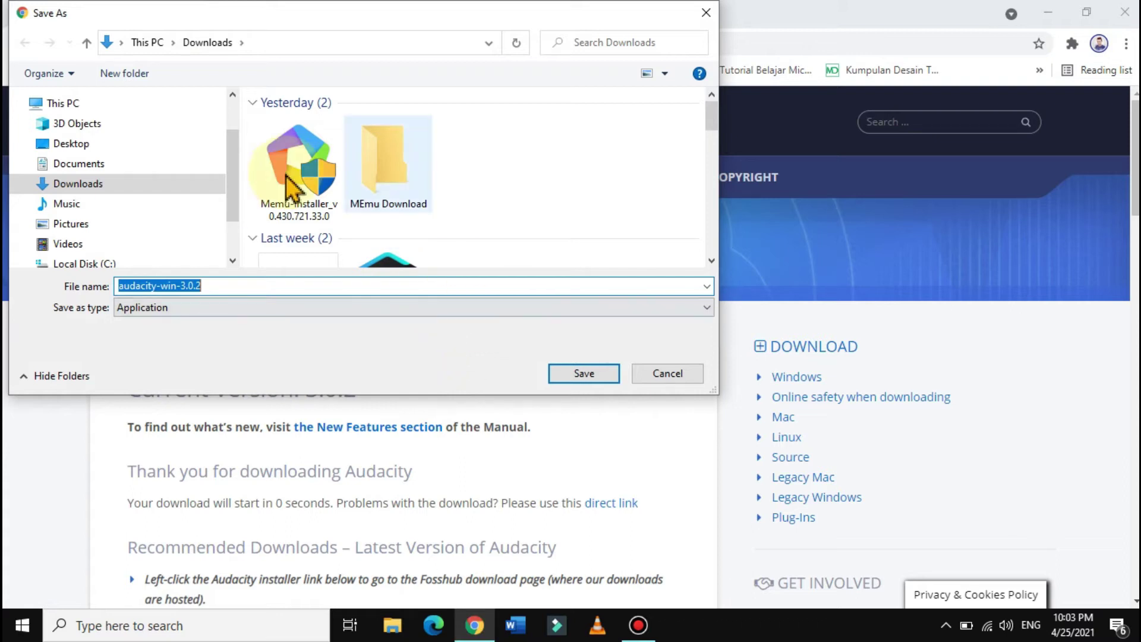
pyautogui.click(71, 188)
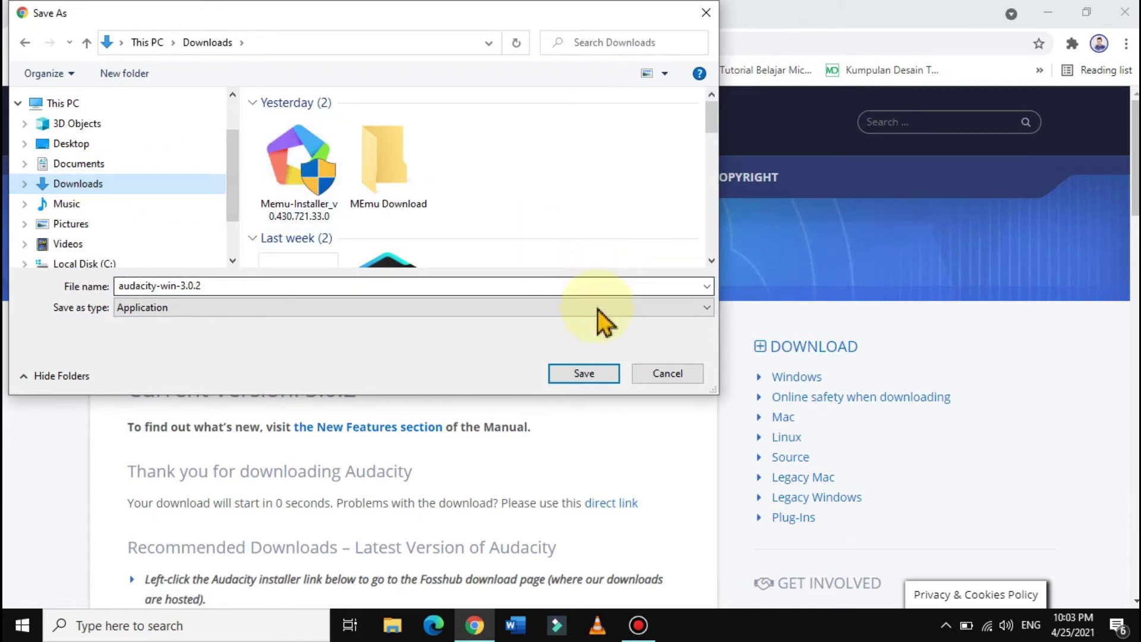
pyautogui.click(594, 373)
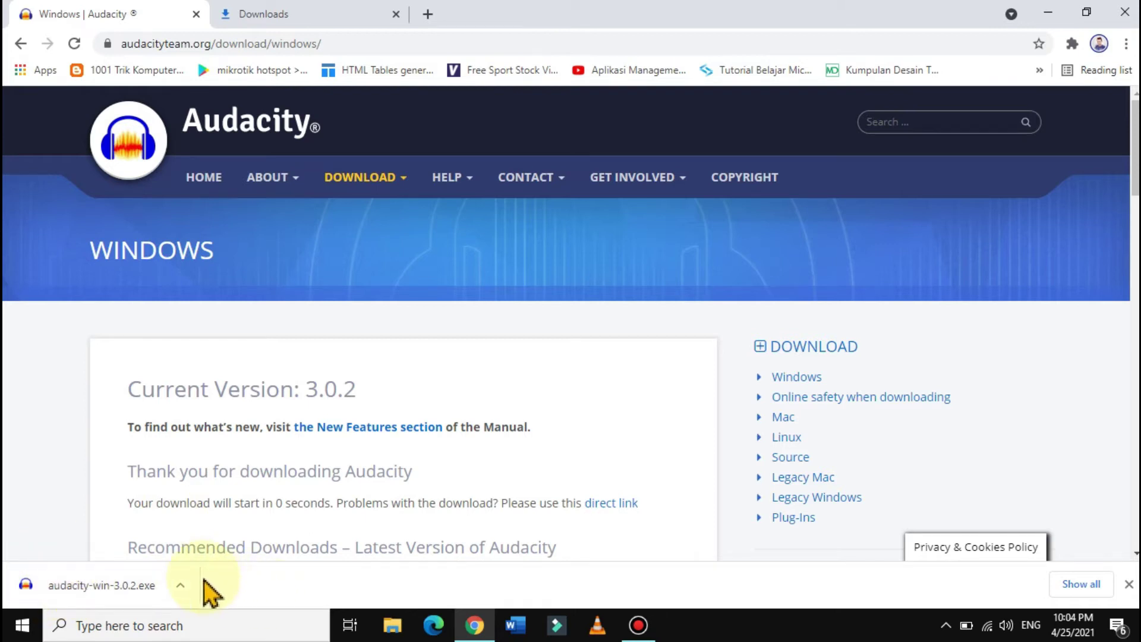
# Show the downloaded audacity-win-3.0.2 installer in its folder and run it, accepting the security warning
pyautogui.click(180, 585)
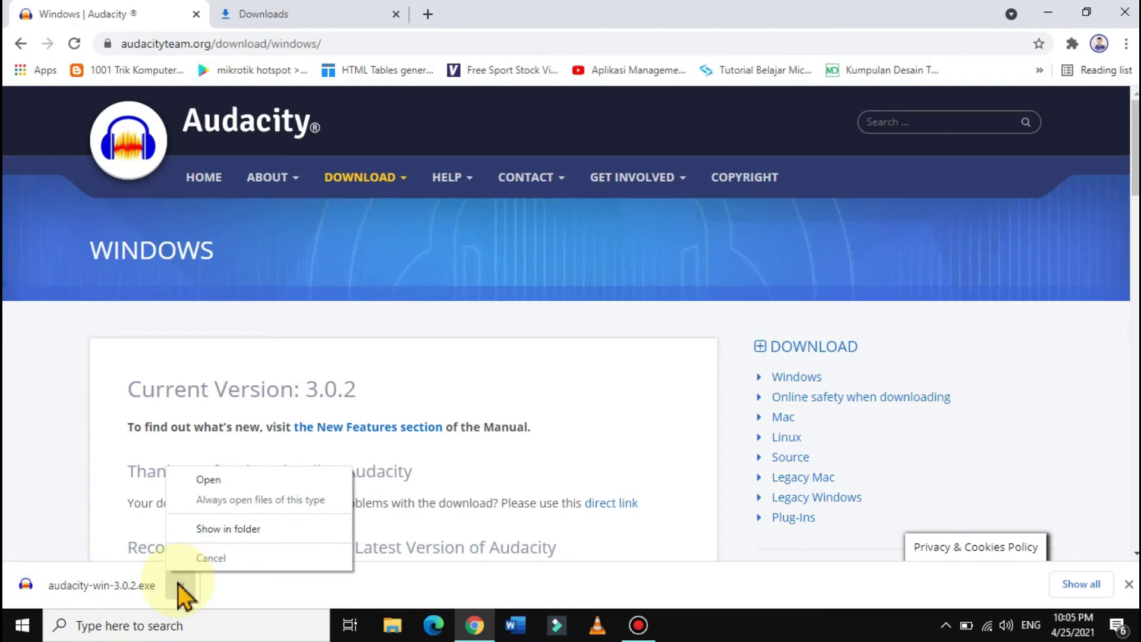
pyautogui.click(223, 537)
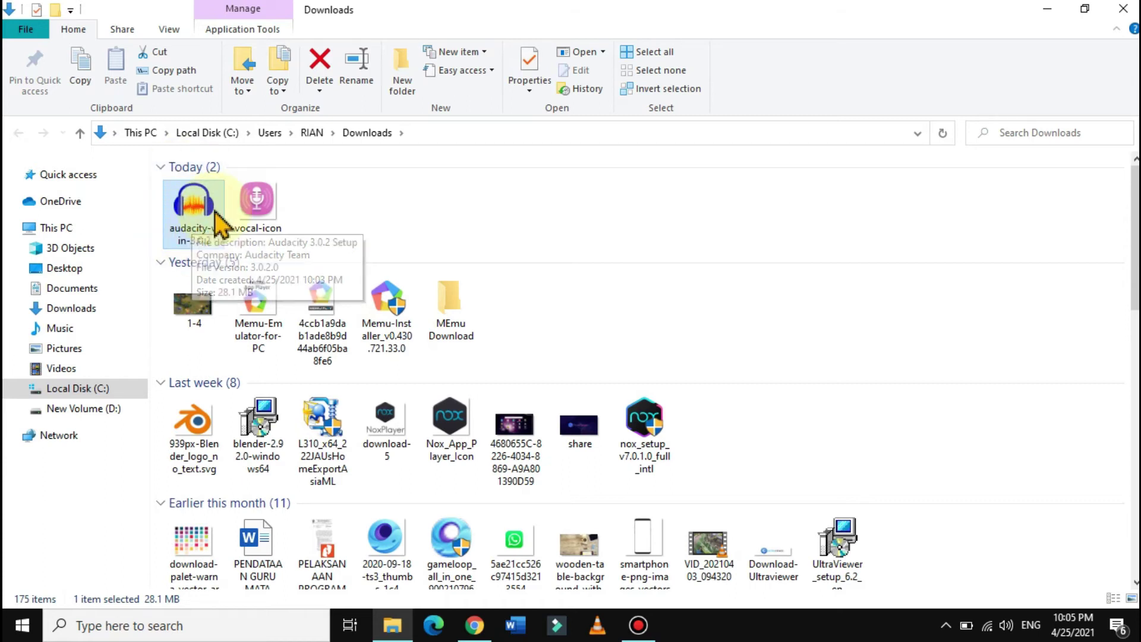
pyautogui.doubleClick(202, 214)
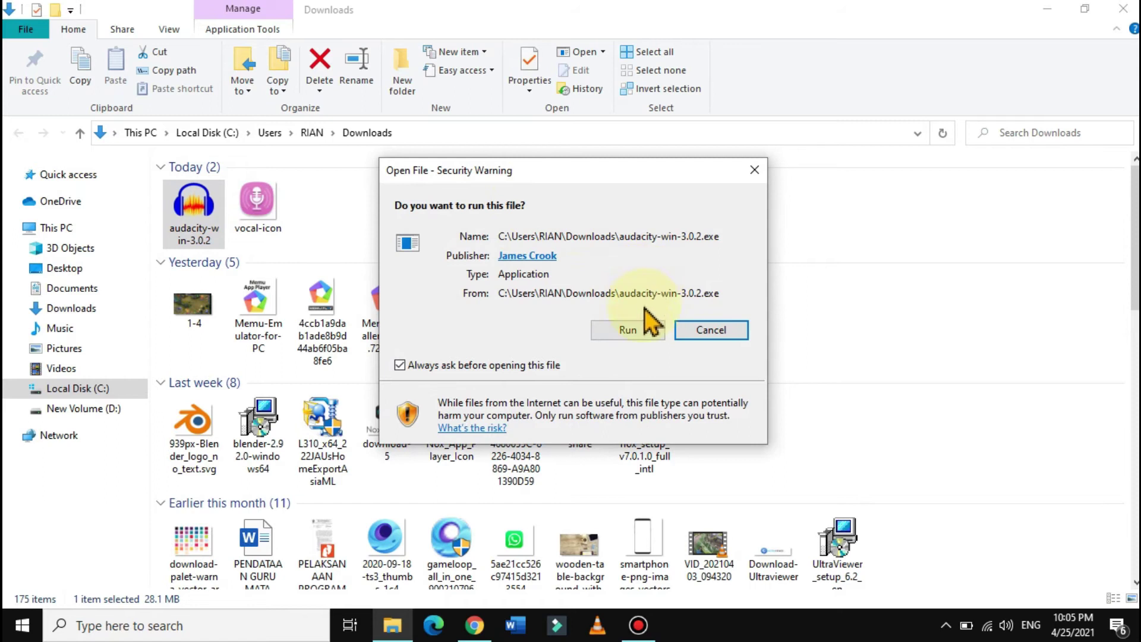
pyautogui.click(628, 329)
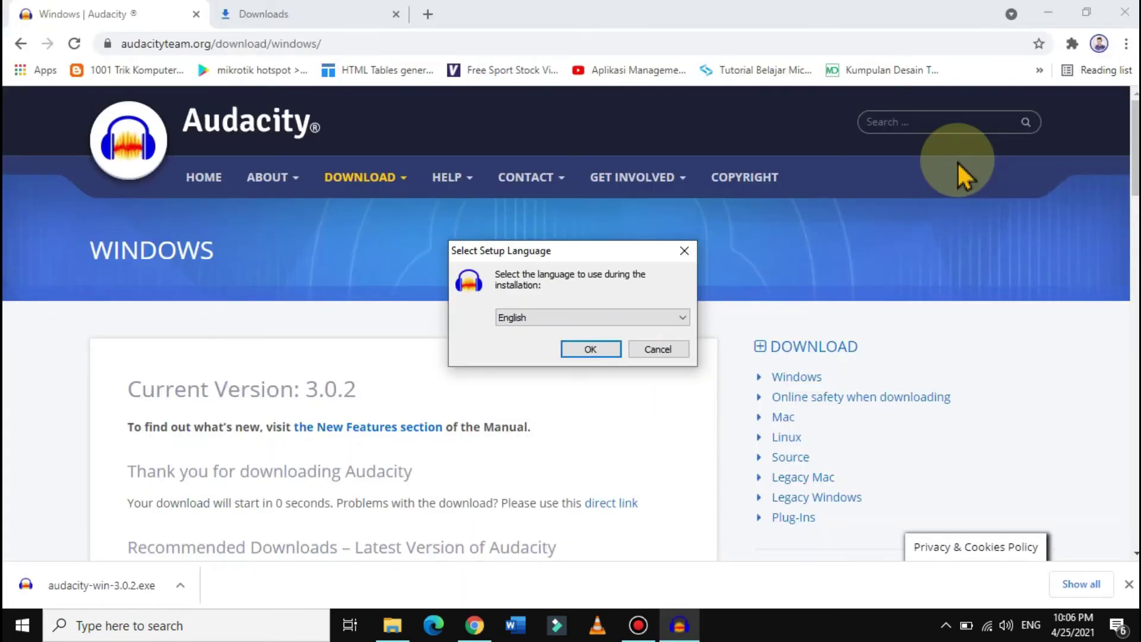
# Minimize the browser and start the Audacity setup with English as the installation language
pyautogui.click(1049, 12)
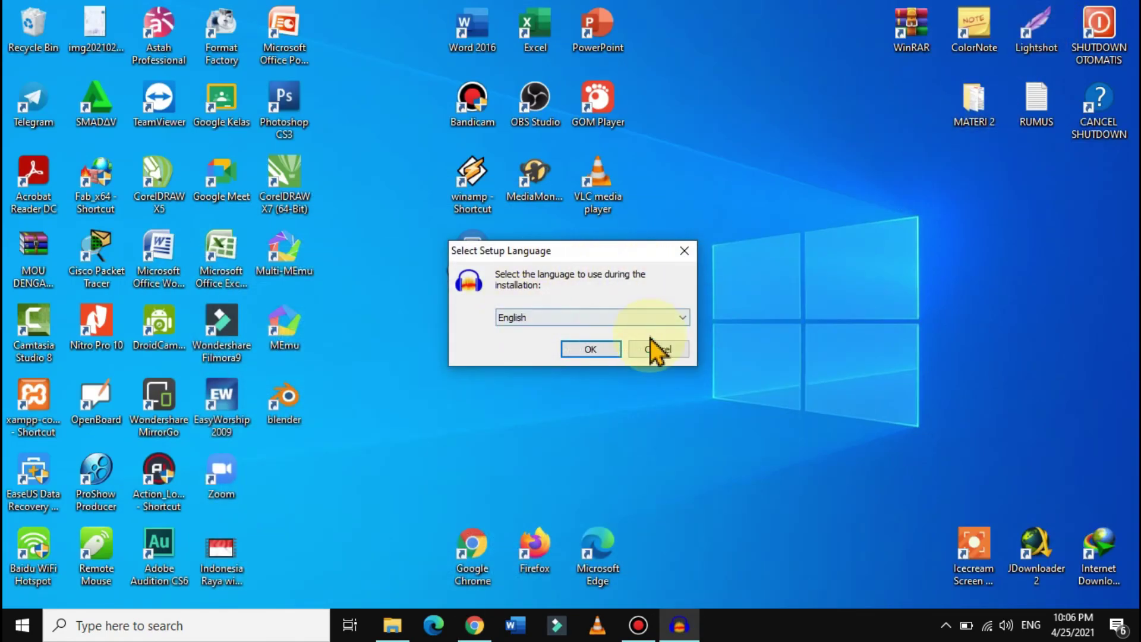
pyautogui.click(566, 321)
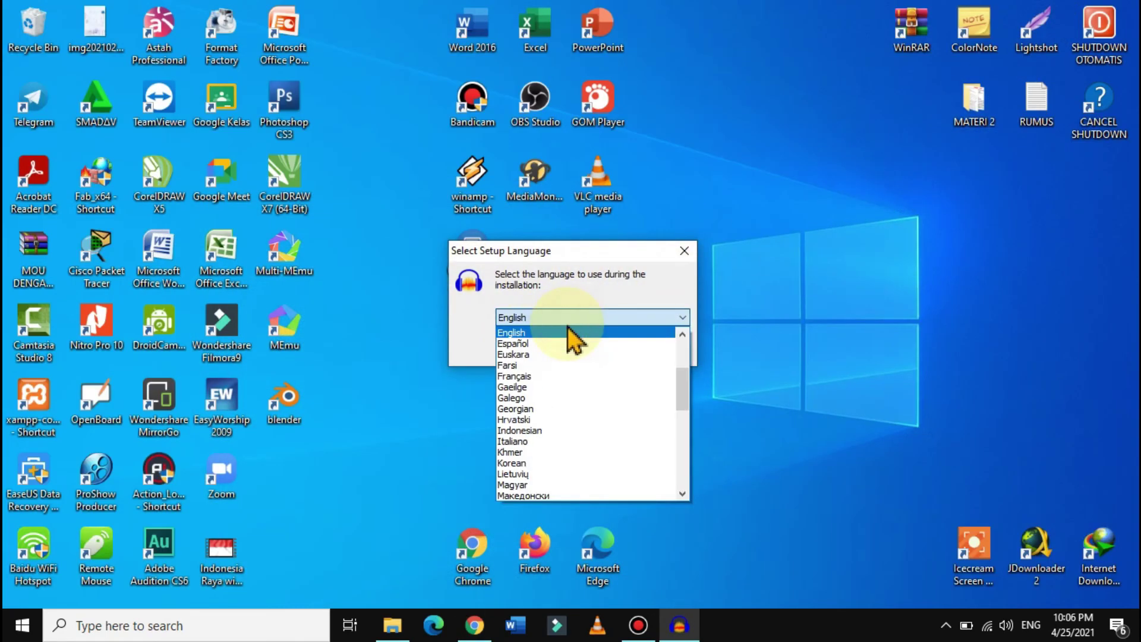
pyautogui.click(567, 324)
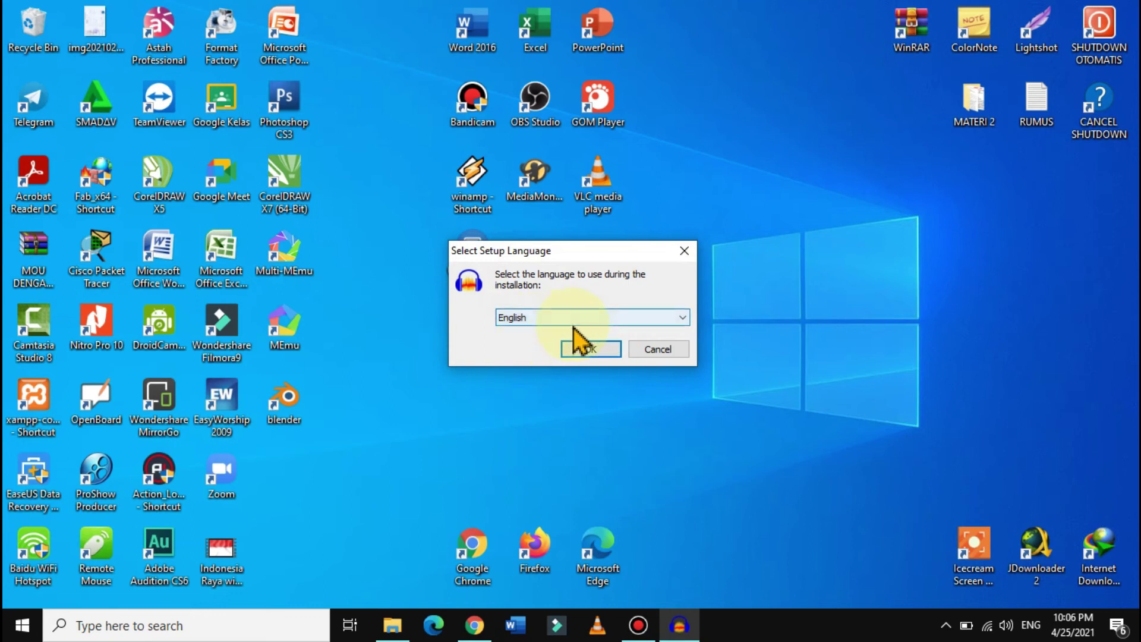
pyautogui.click(599, 351)
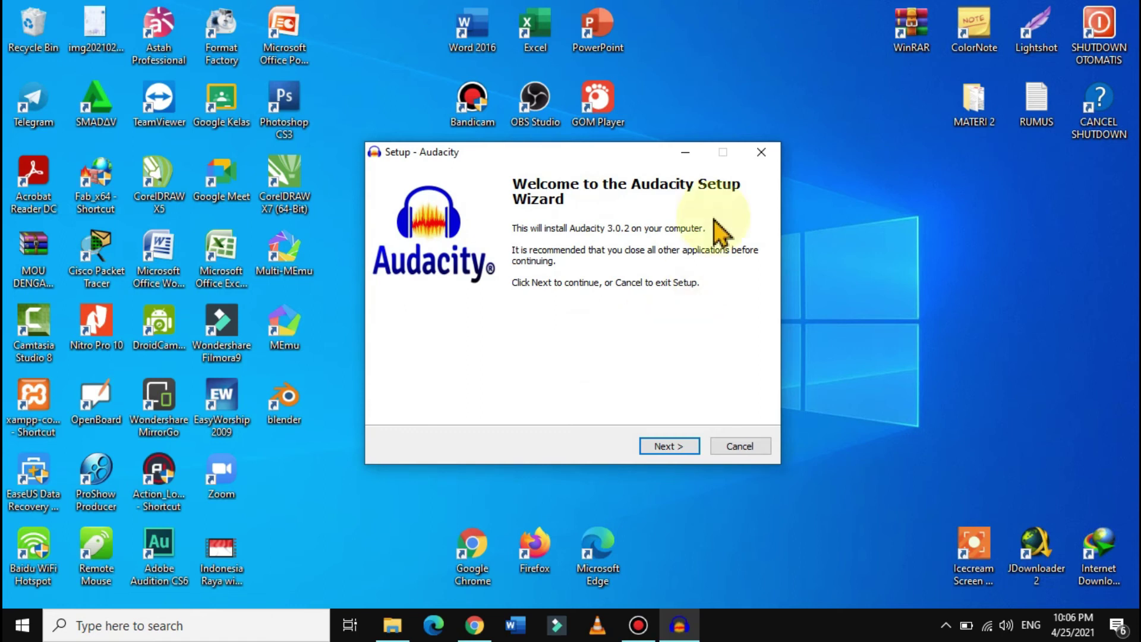
# Install Audacity into C:\Program Files (x86)\Audacity with a desktop shortcut and without resetting preferences
pyautogui.click(666, 443)
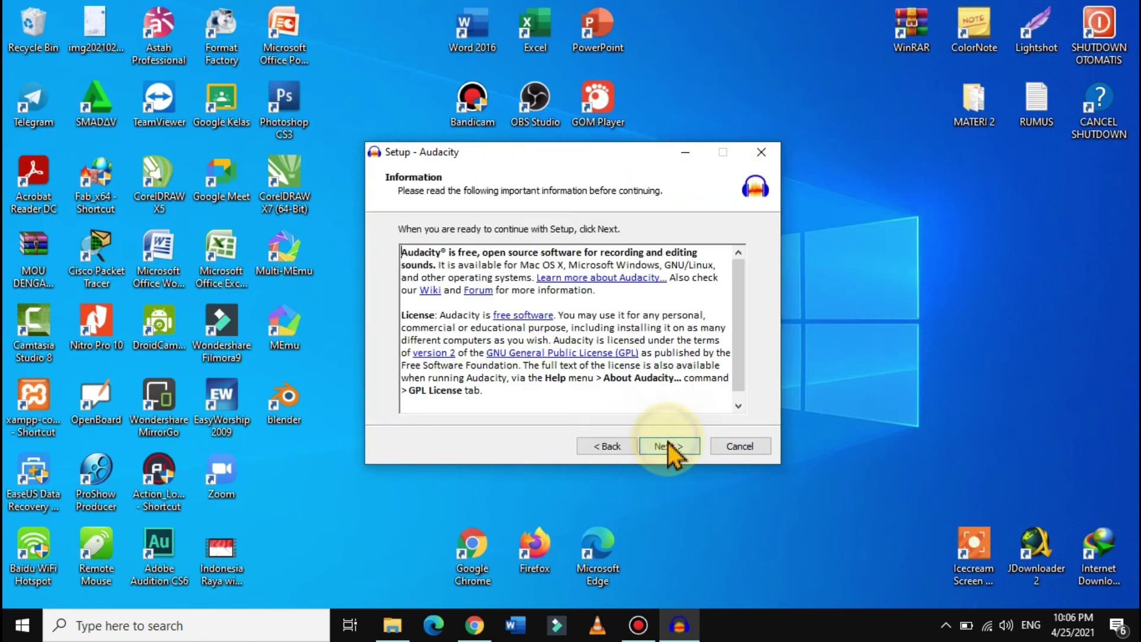
pyautogui.click(692, 443)
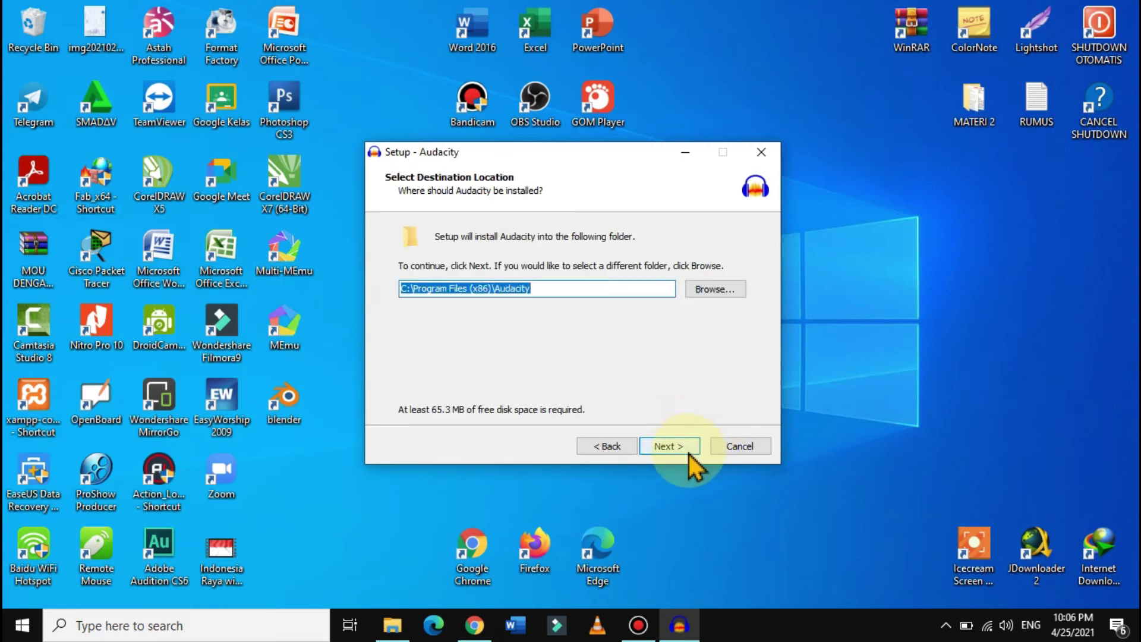
pyautogui.click(667, 446)
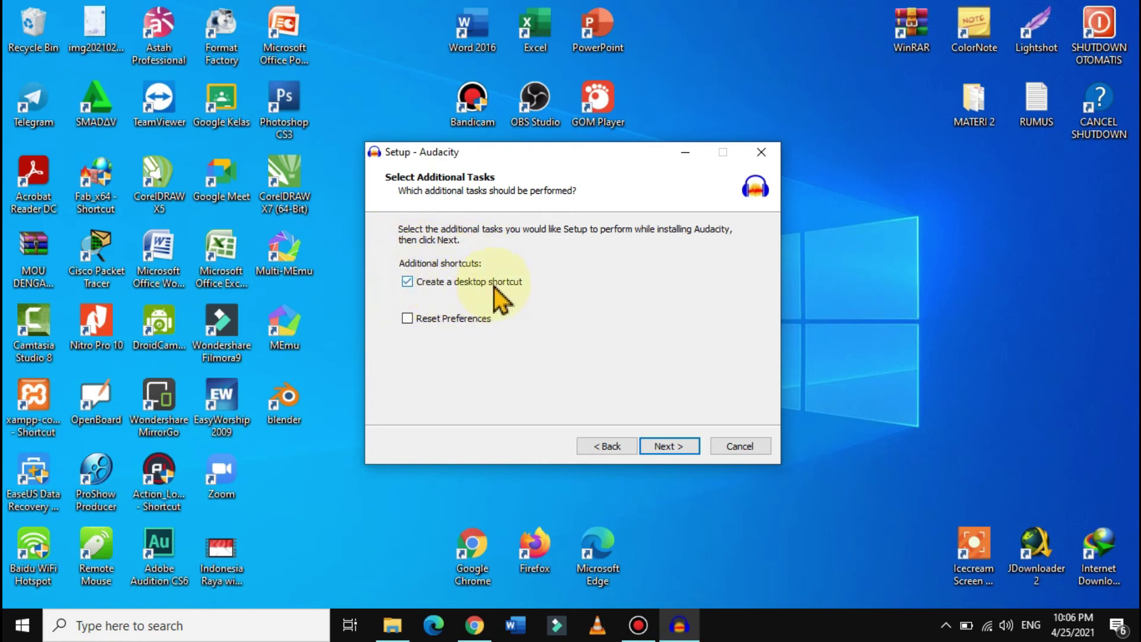
pyautogui.click(681, 445)
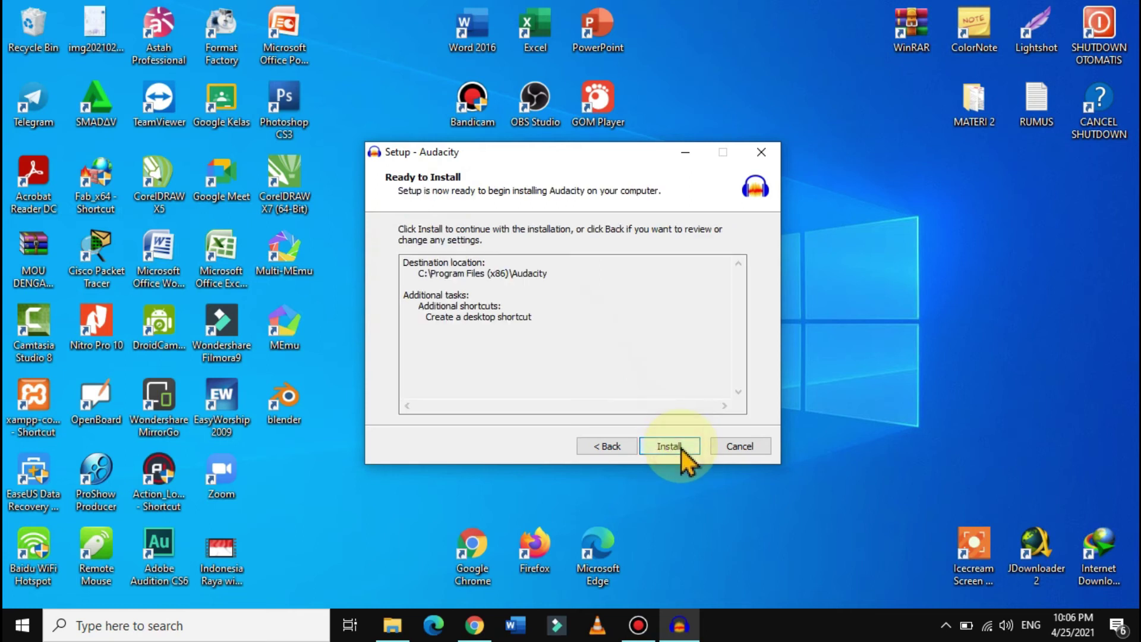
pyautogui.click(690, 451)
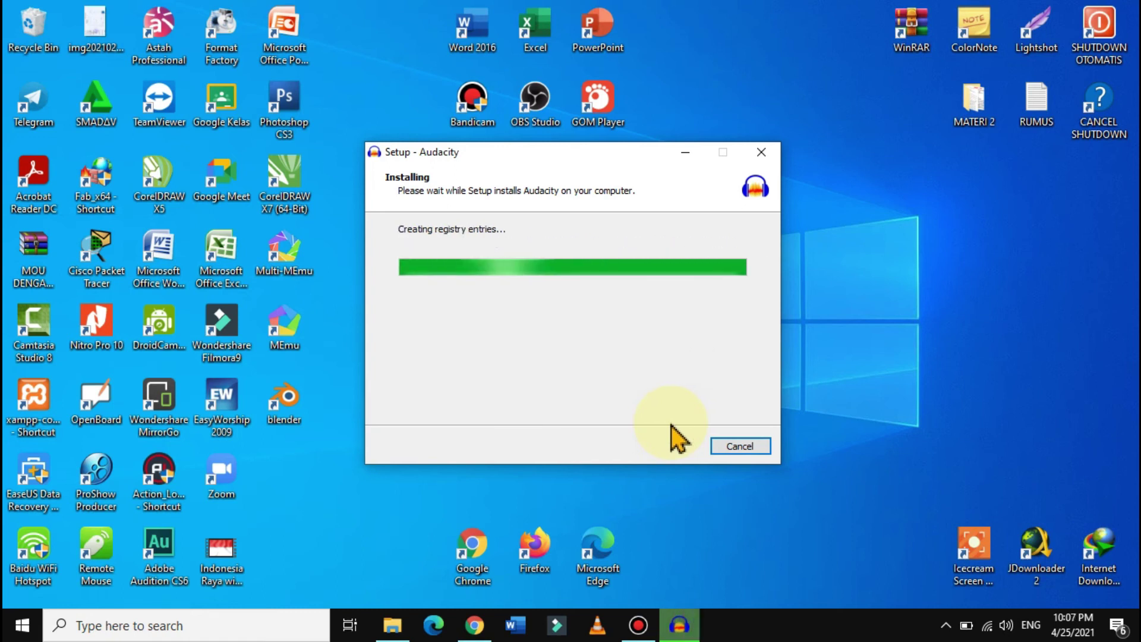
# Finish the Audacity setup wizard with the Launch Audacity option turned off
pyautogui.click(678, 448)
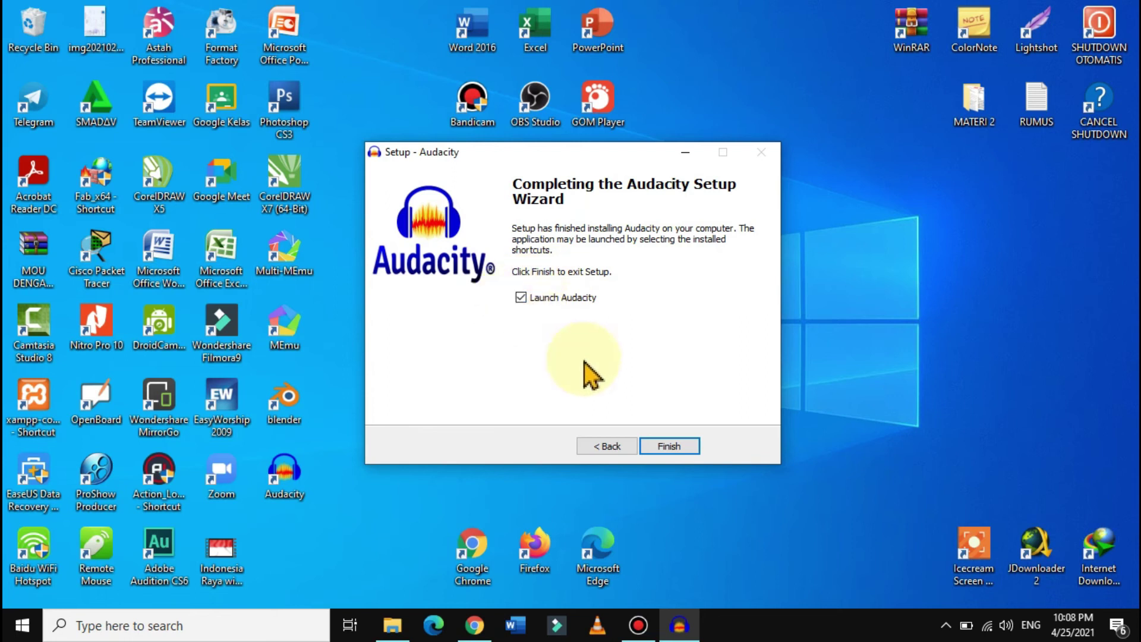
pyautogui.click(521, 298)
pyautogui.click(683, 445)
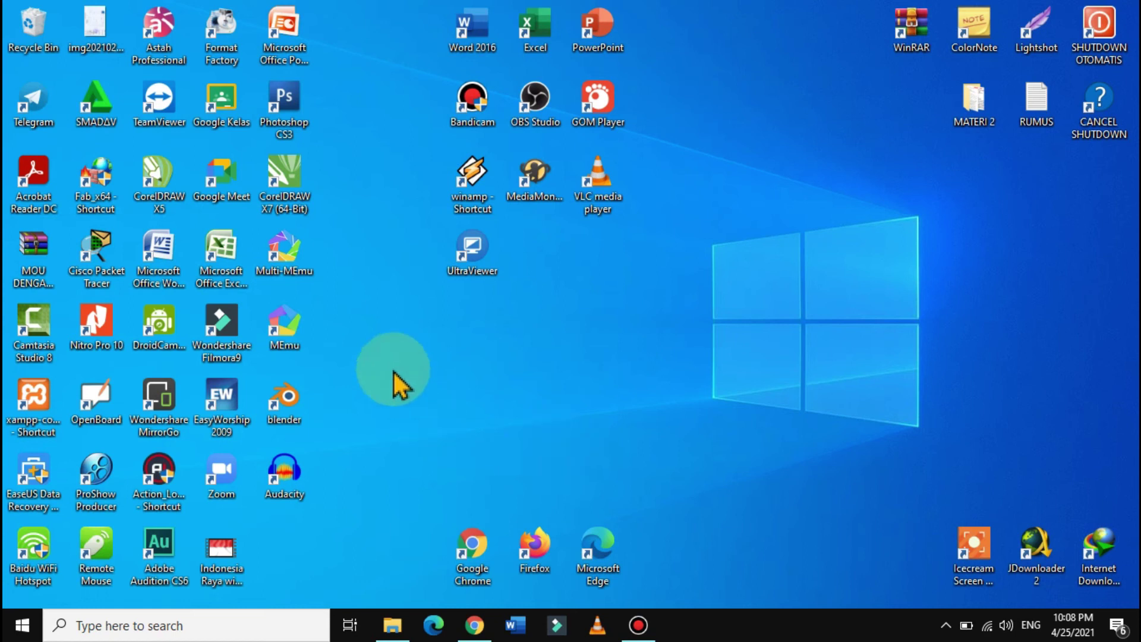
# Move the Audacity desktop shortcut beside UltraViewer, and launch Audacity from it, dismissing the welcome dialog
pyautogui.click(284, 493)
pyautogui.moveTo(305, 487); pyautogui.dragTo(565, 279)
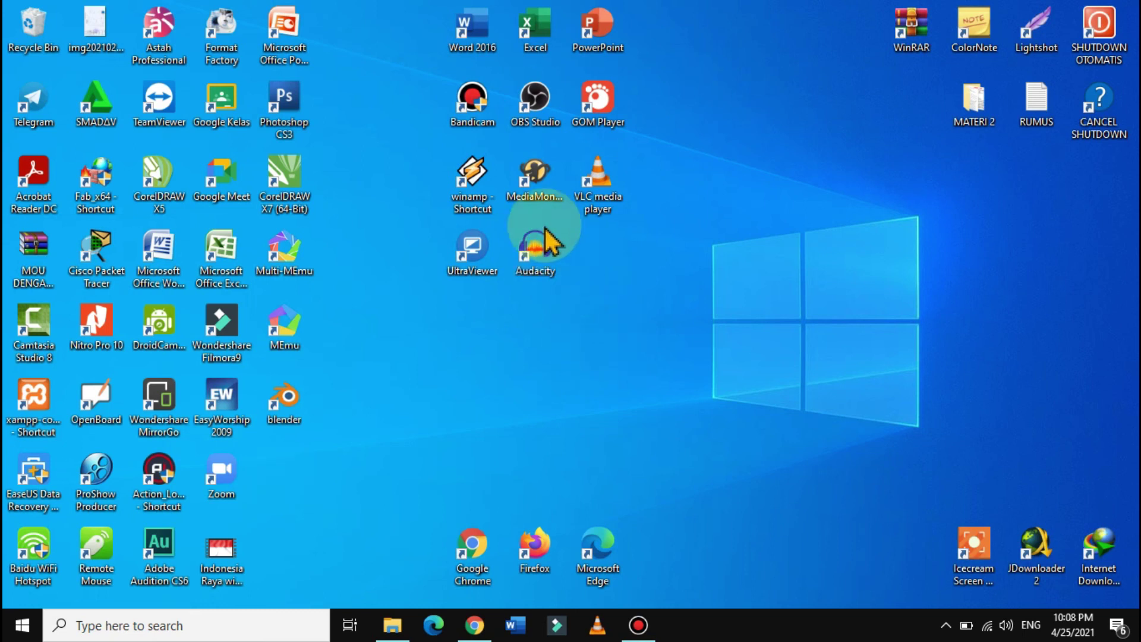
pyautogui.click(576, 331)
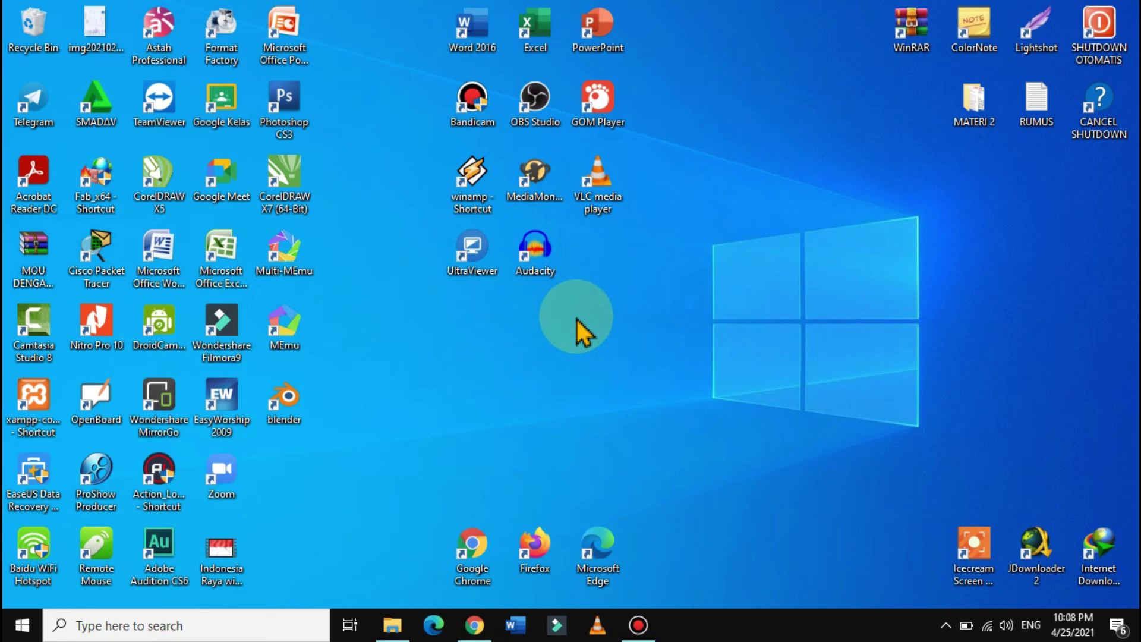
pyautogui.doubleClick(550, 256)
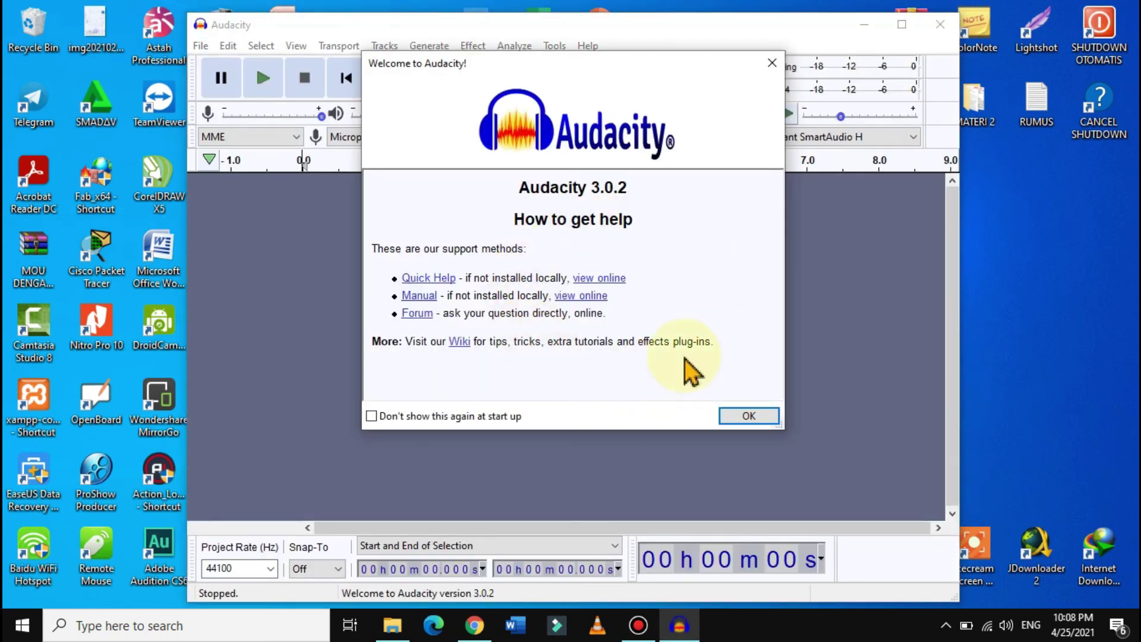
pyautogui.click(754, 416)
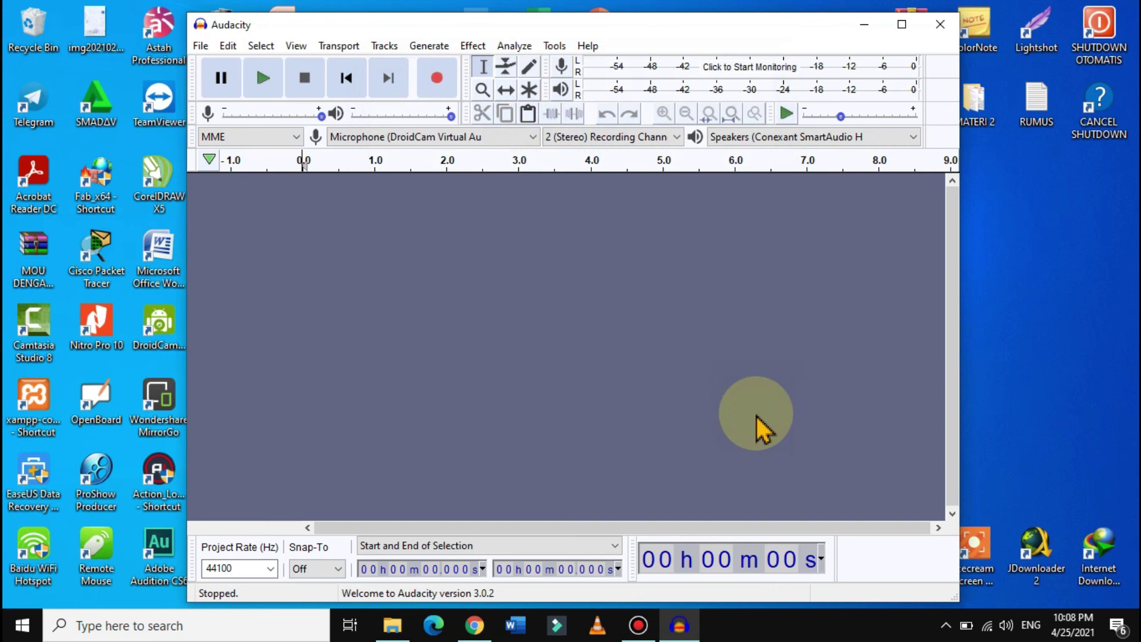